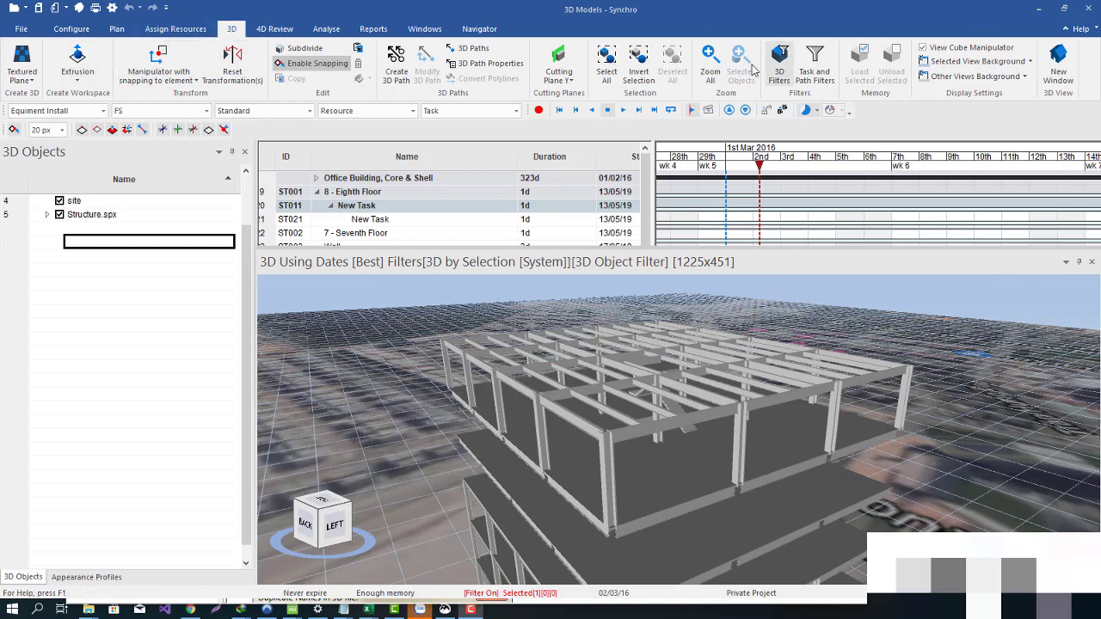
Browse the basic 3D shapes list and close it without choosing a shape
click(32, 81)
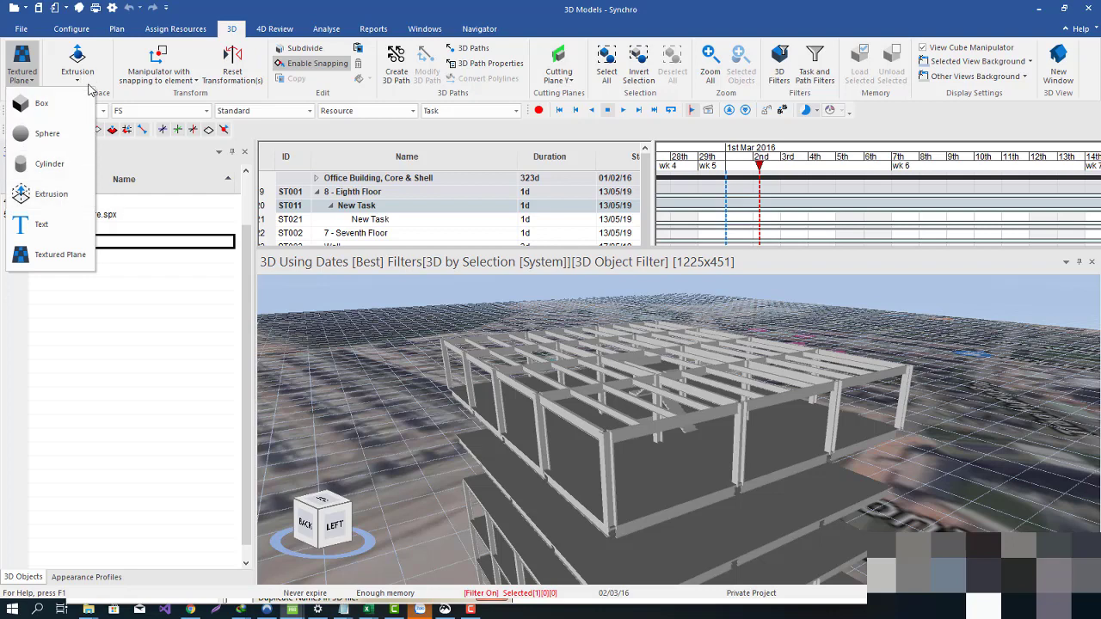
key(Escape)
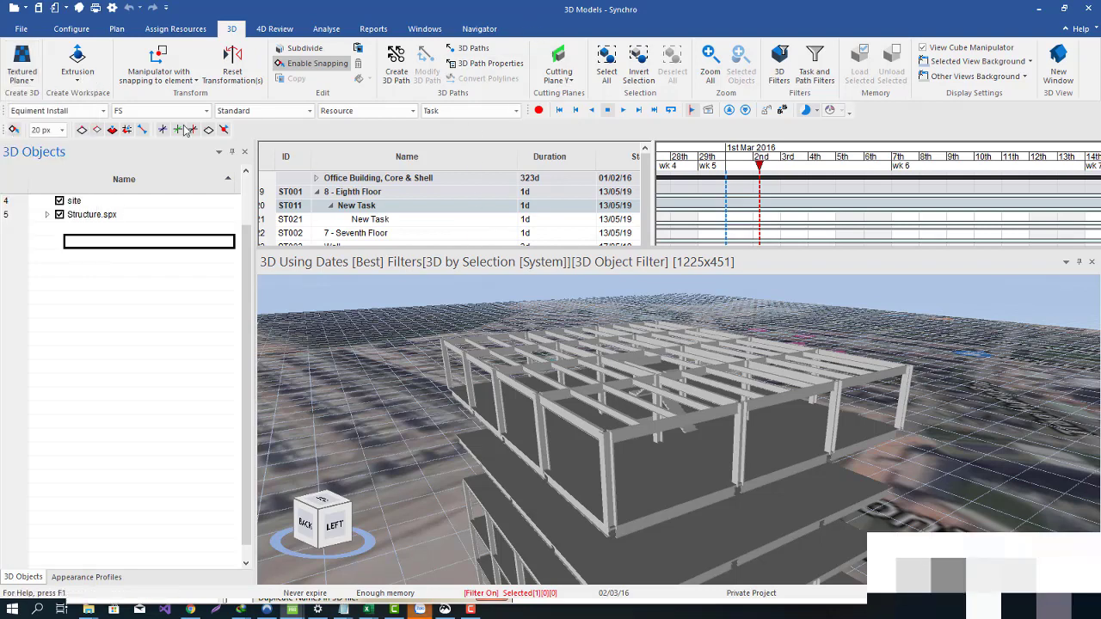
click(33, 85)
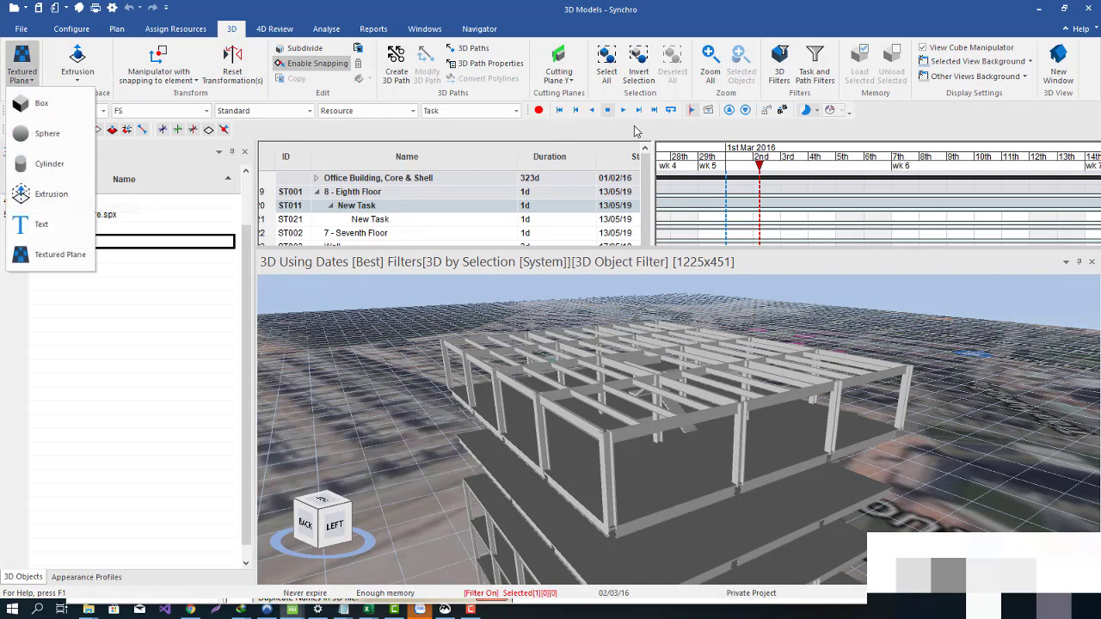
click(738, 24)
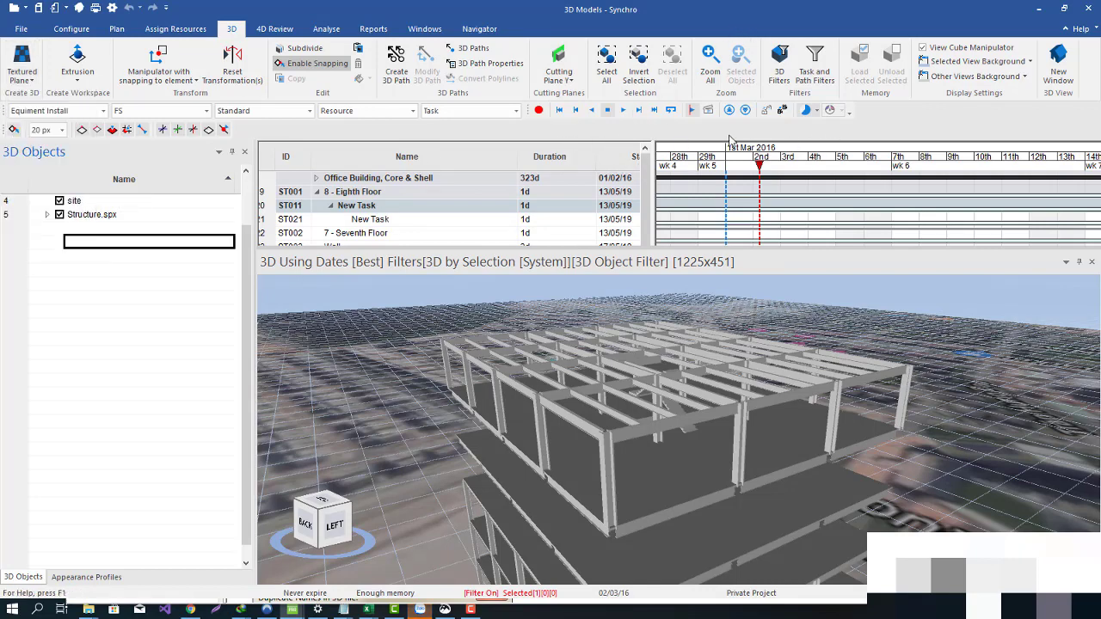
Show the extra 3D commands toolbar, look through its object types, then hide it again
right_click(891, 117)
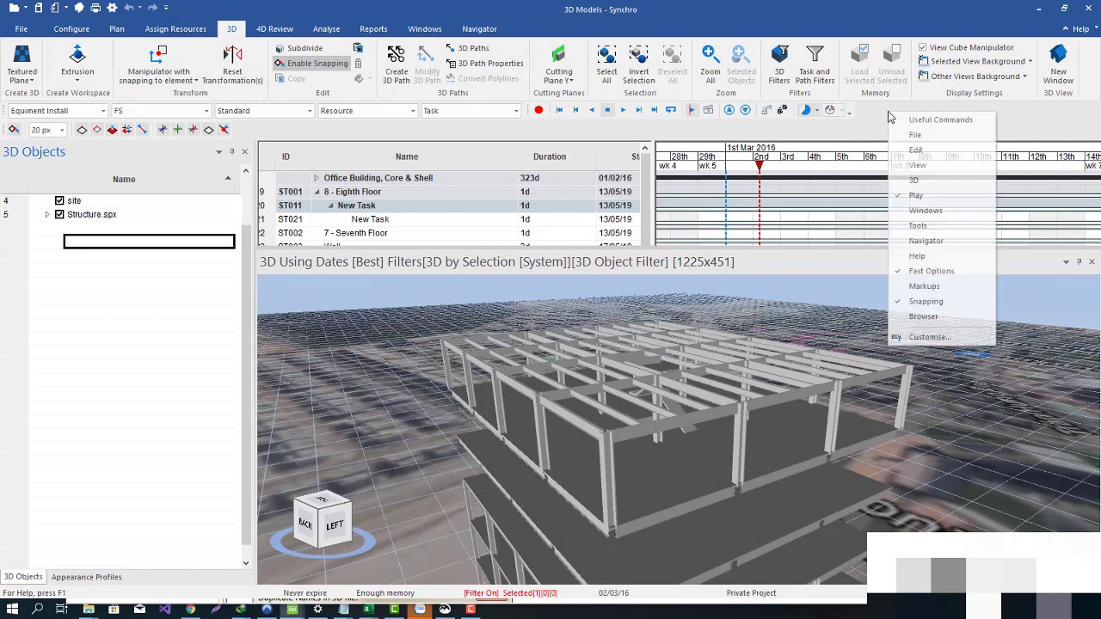
click(917, 178)
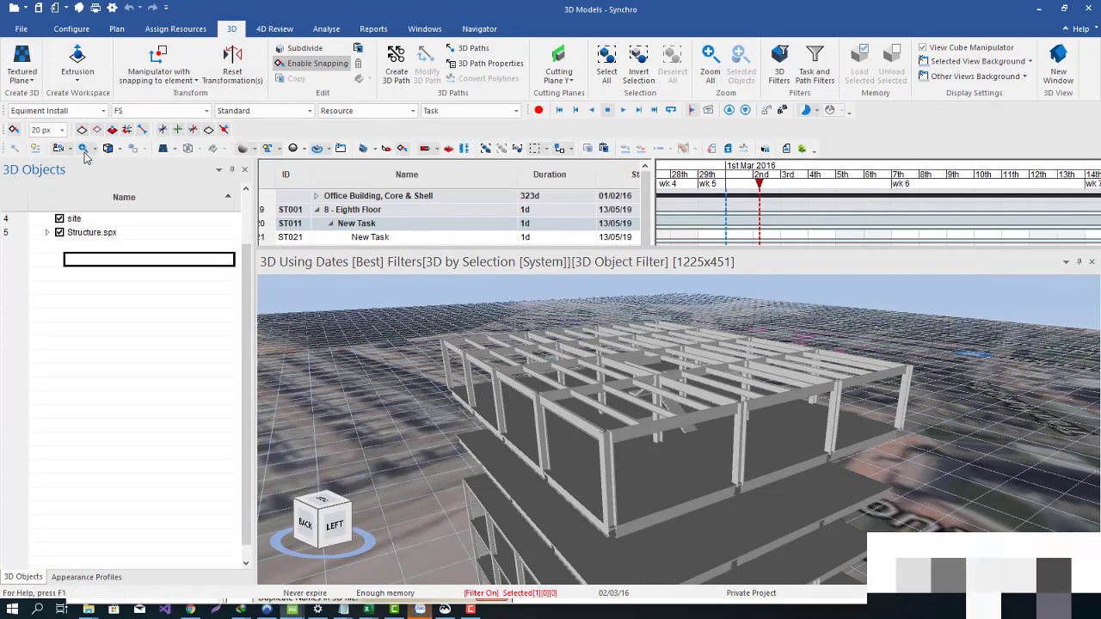
click(174, 149)
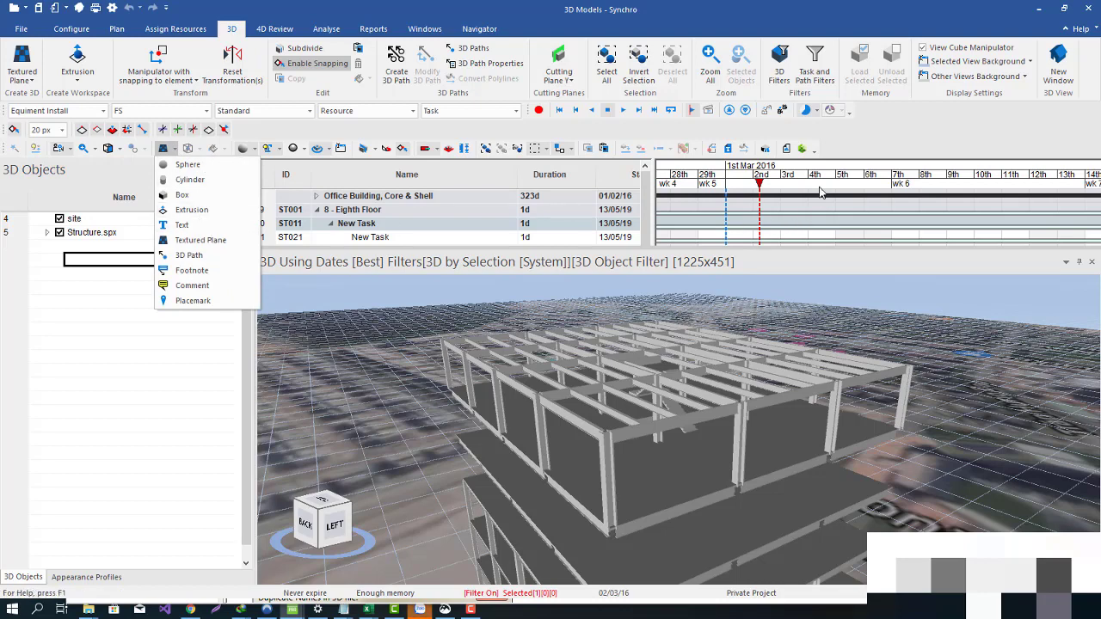
click(853, 155)
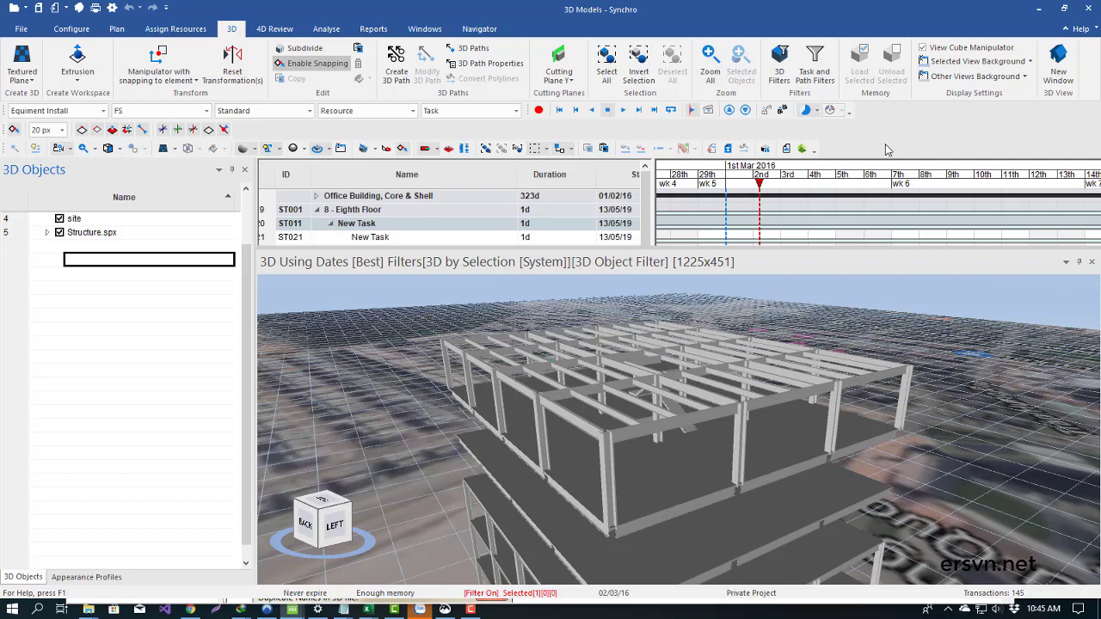
right_click(885, 150)
click(926, 214)
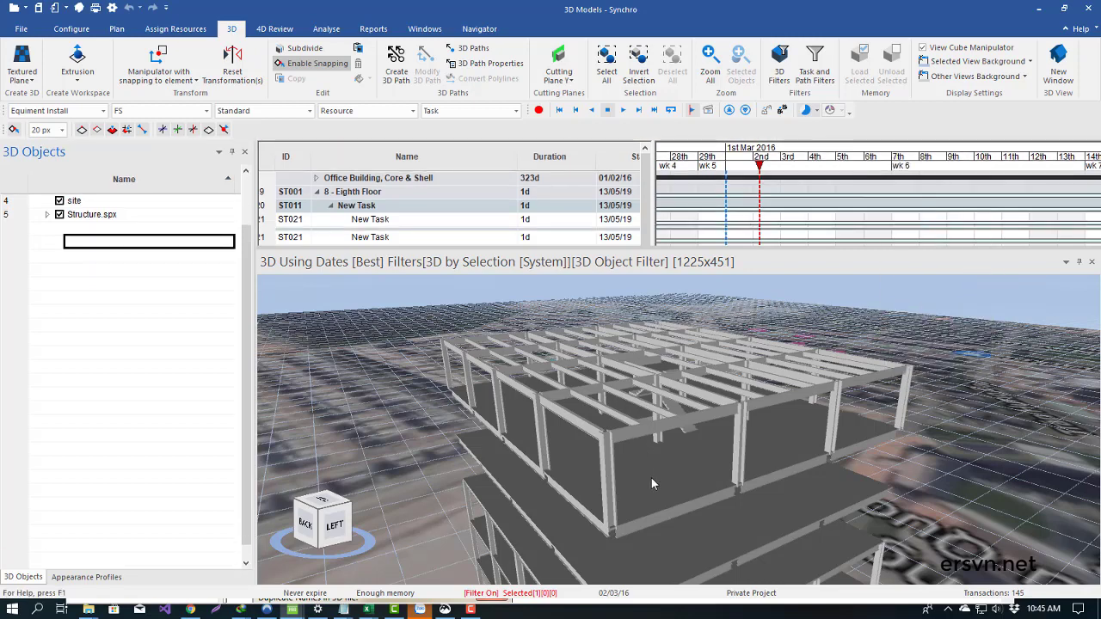
Zoom in on the top floor and pick Extrusion from the 3D shapes list
scroll(651, 484, up, 2)
scroll(652, 486, up, 2)
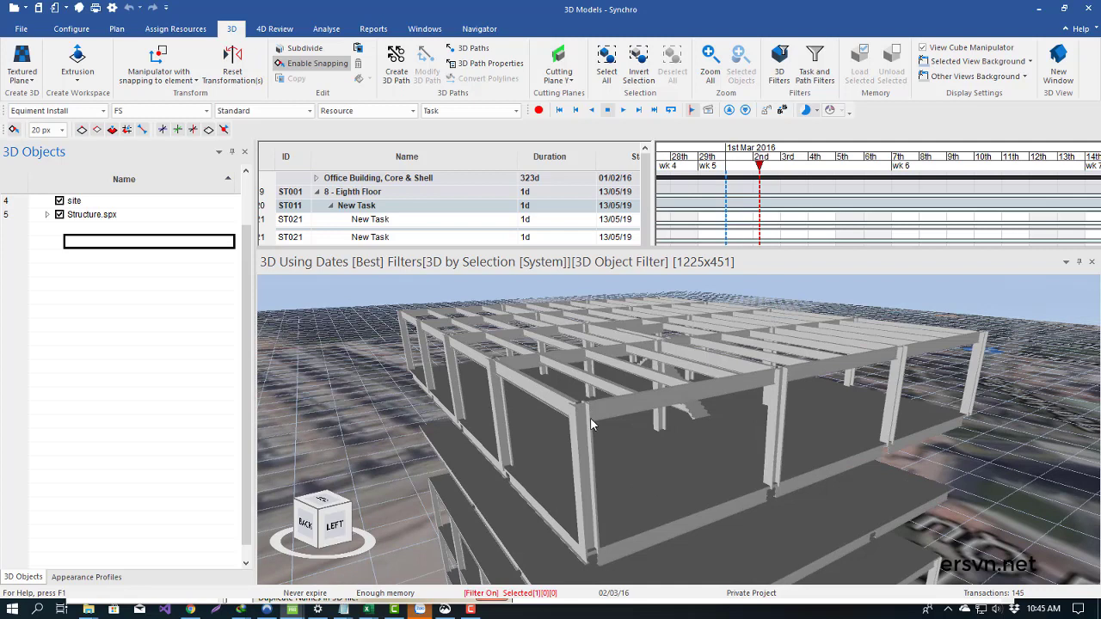
click(23, 79)
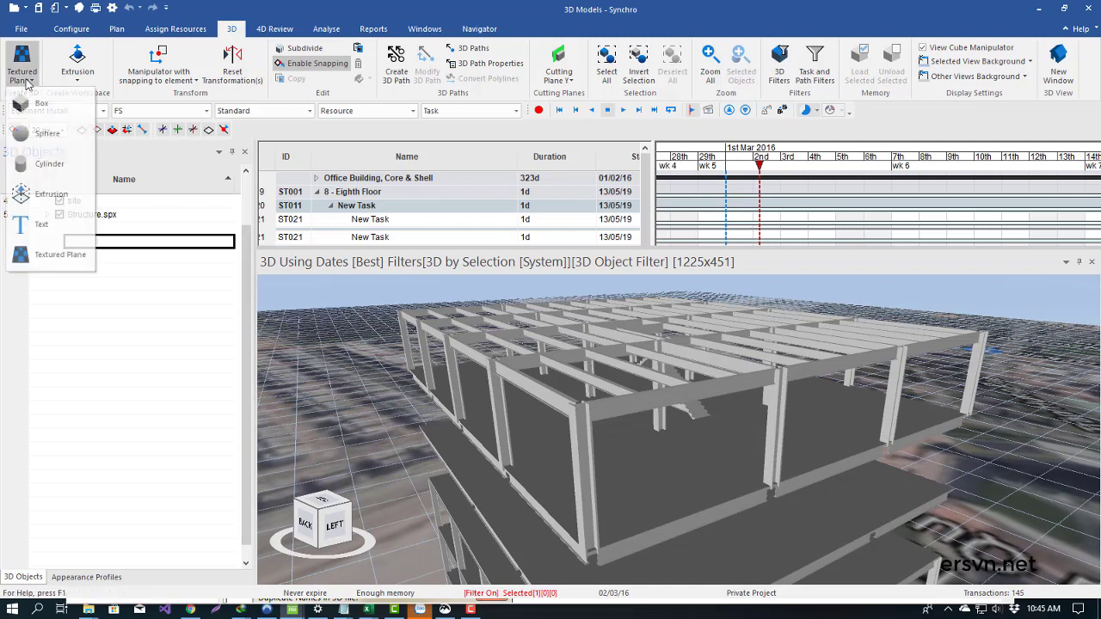
click(52, 195)
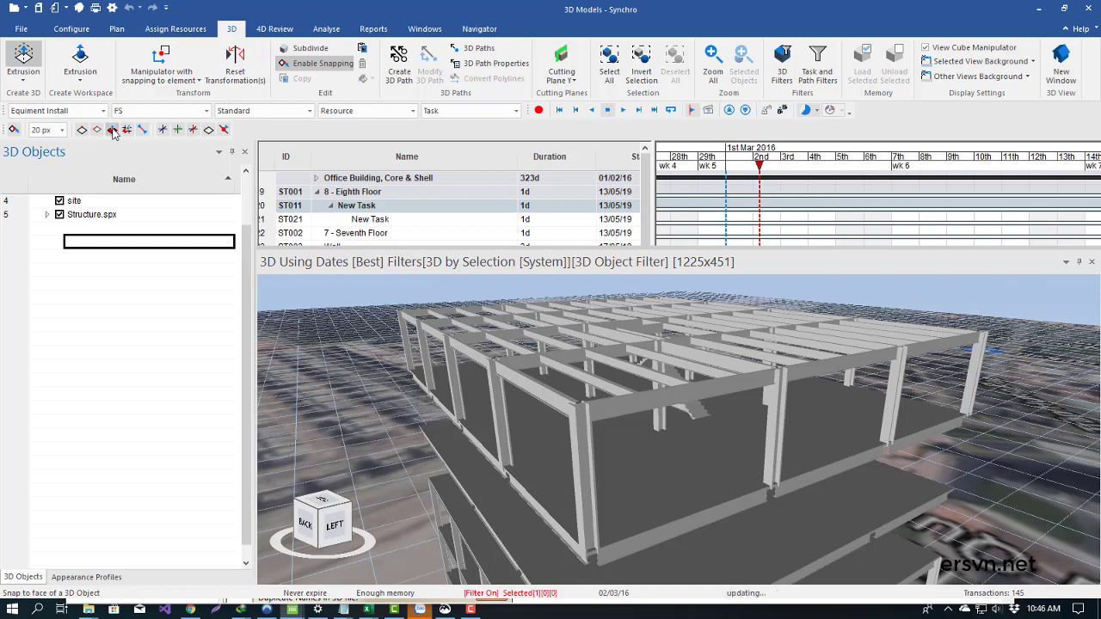
With snap to face on, outline a four-corner footprint on the top floor slab
click(111, 130)
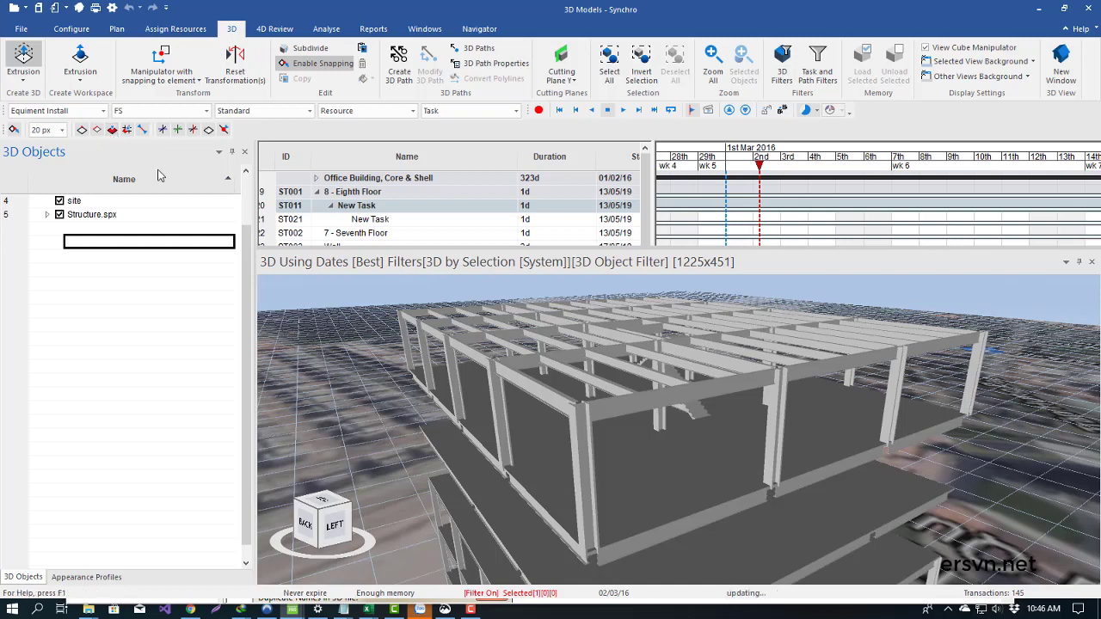
click(641, 510)
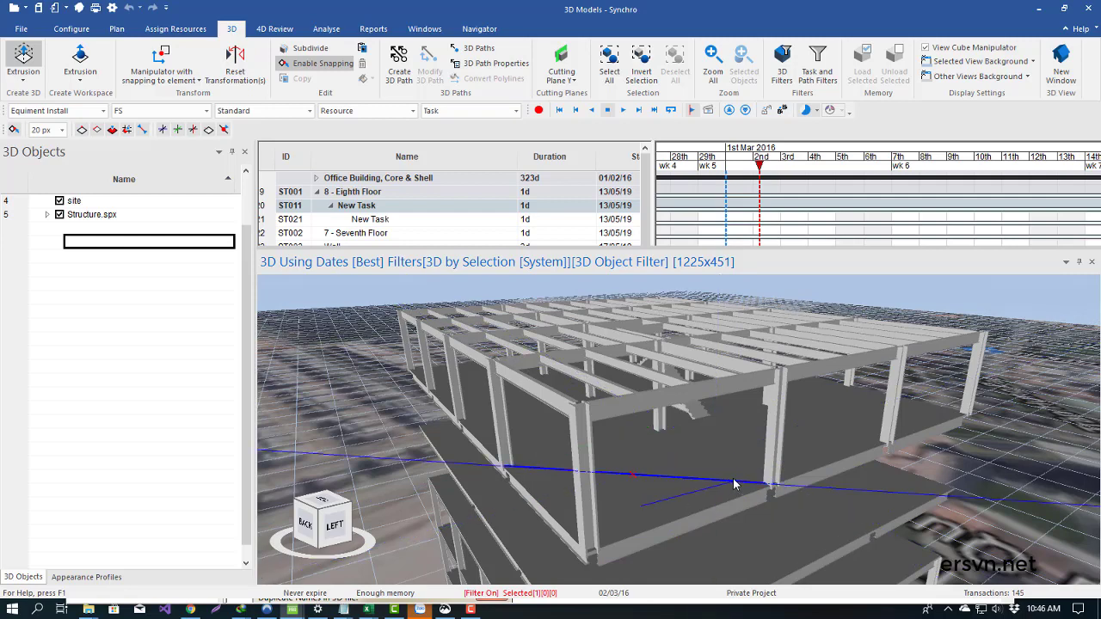
click(733, 478)
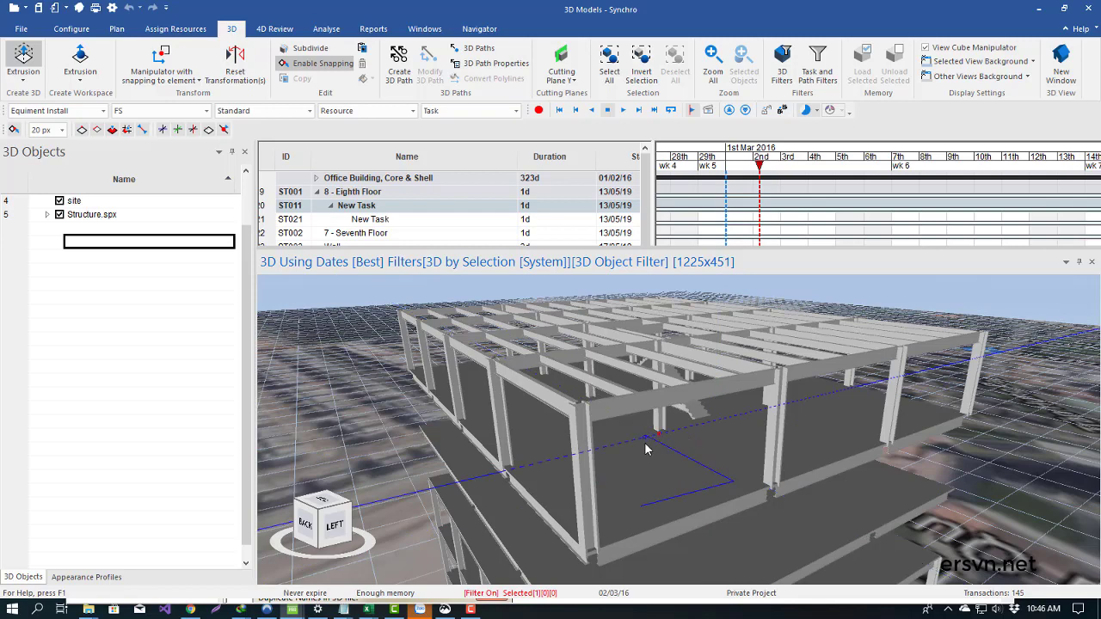
click(657, 442)
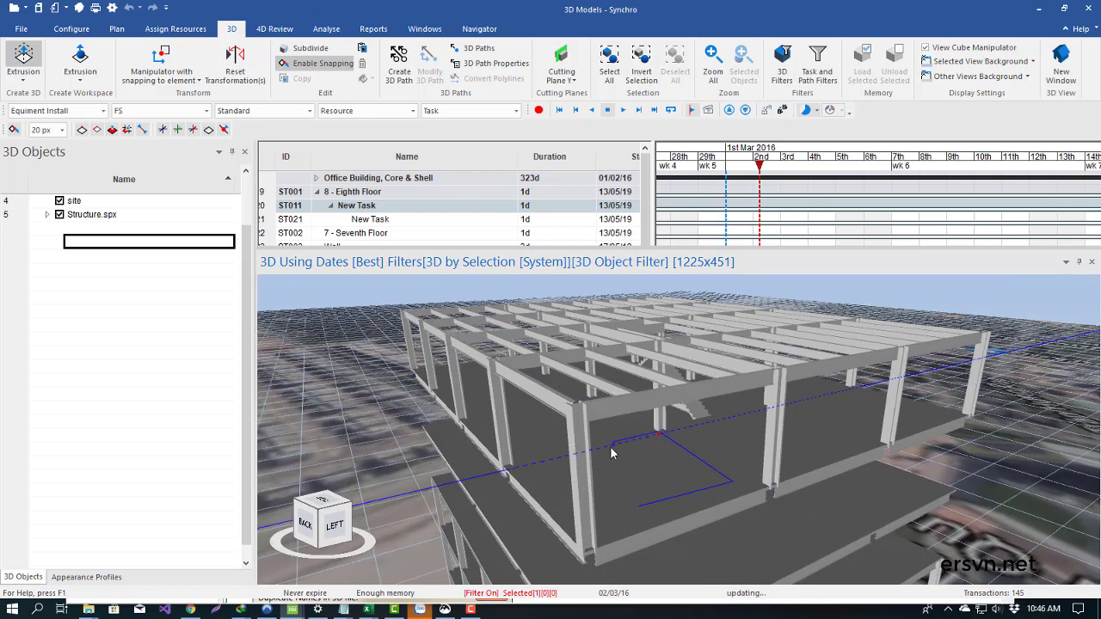
click(600, 455)
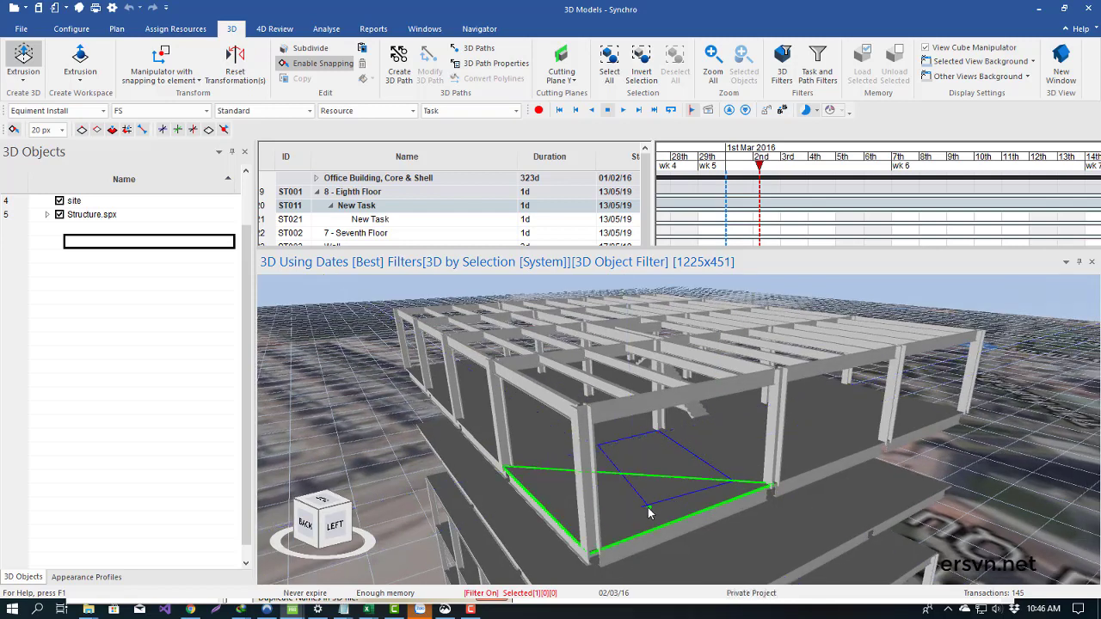
click(643, 507)
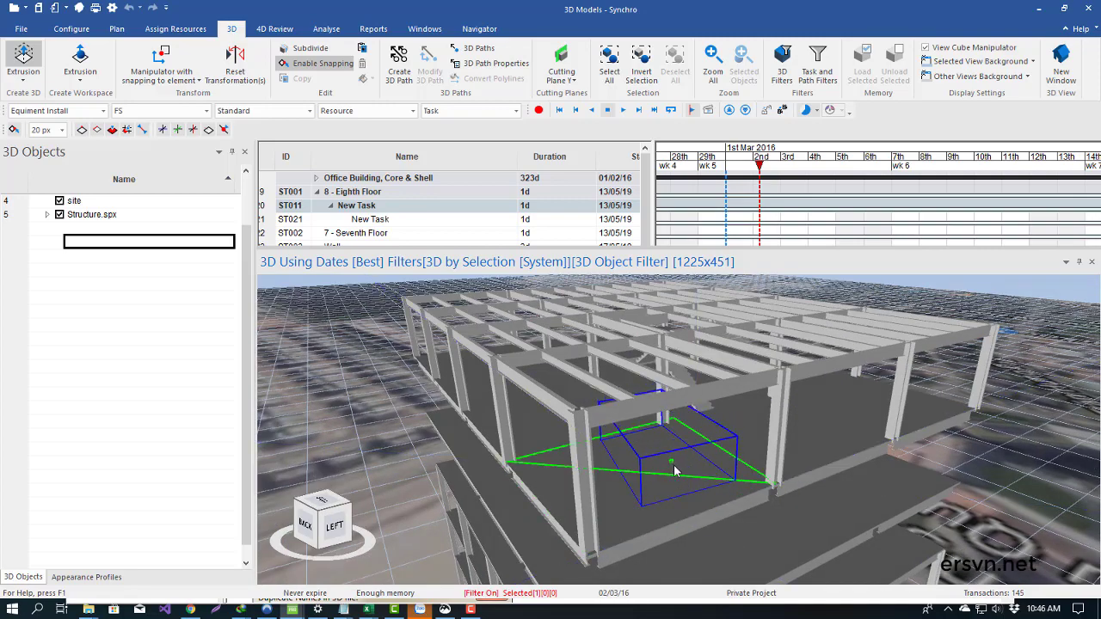
Adjust the view over the extrusion and turn off Enable Snapping
scroll(675, 485, up, 1)
scroll(666, 483, up, 1)
scroll(658, 481, up, 1)
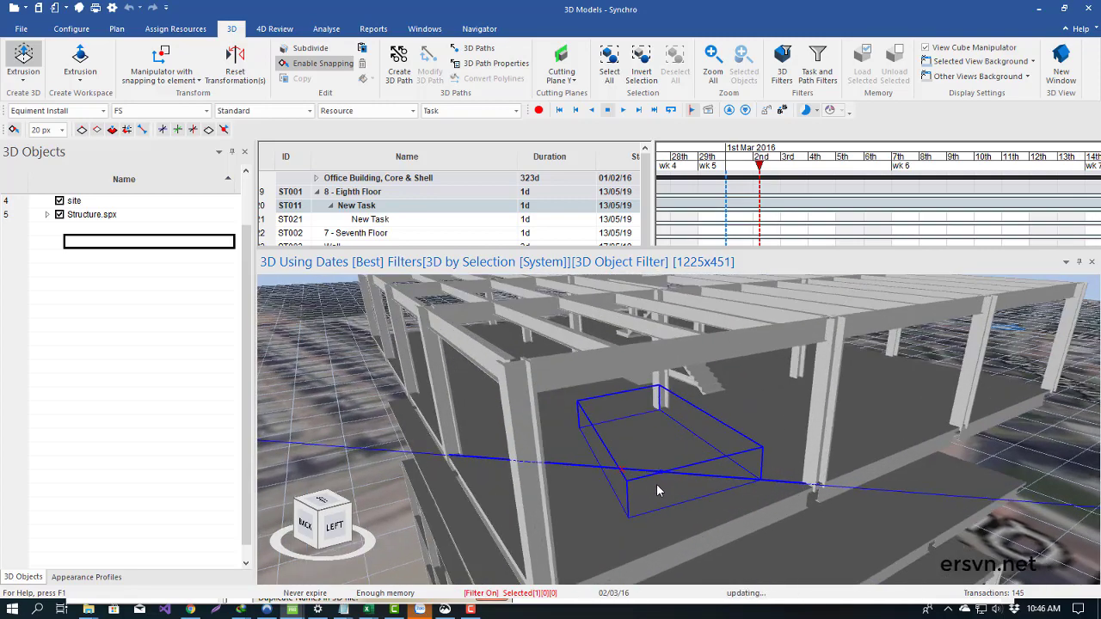
scroll(652, 479, up, 1)
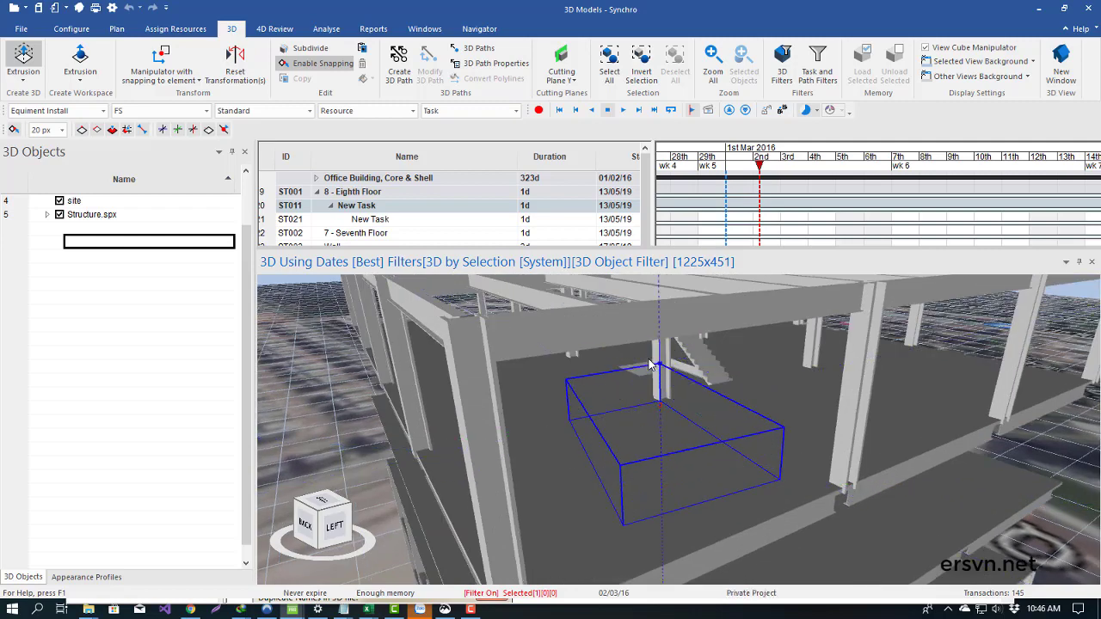
scroll(647, 322, down, 2)
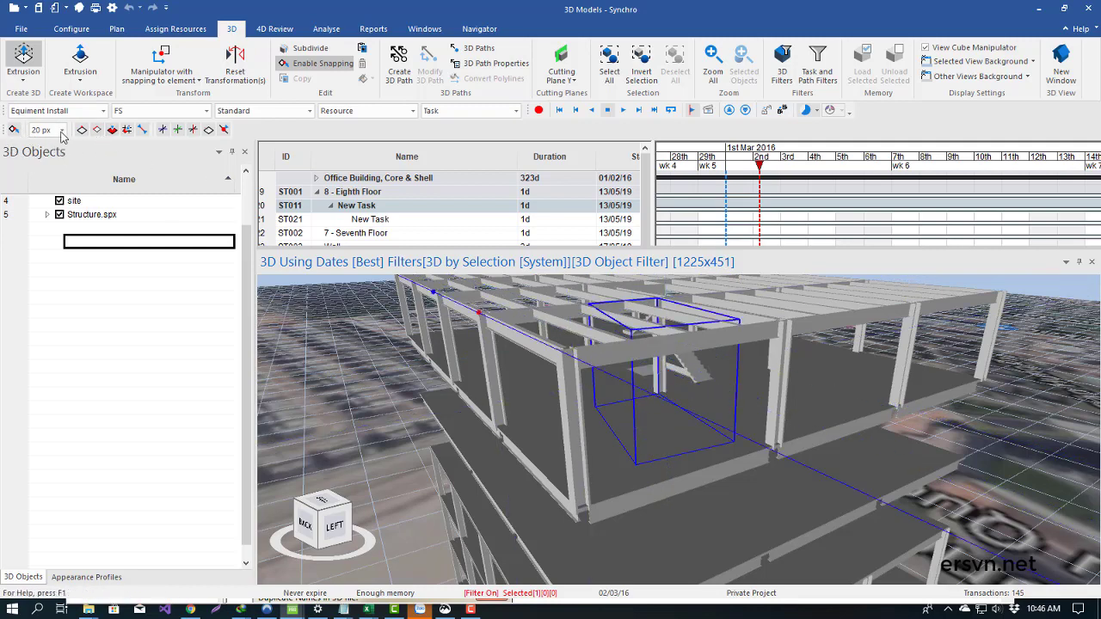
click(14, 130)
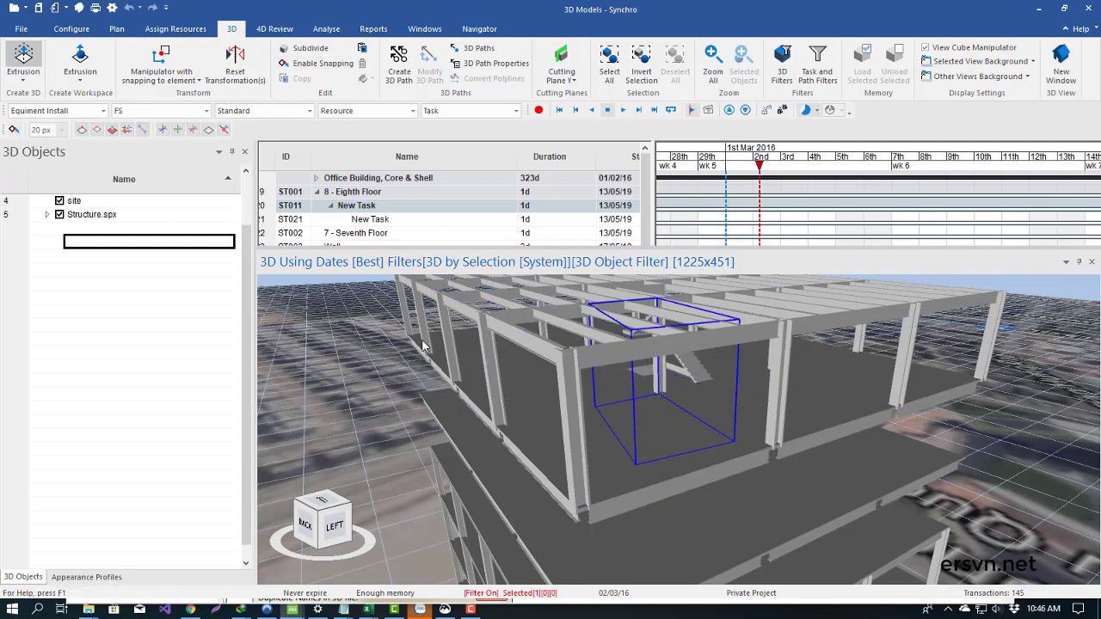
Fix the extrusion height and name the block '3d object 1'
click(654, 435)
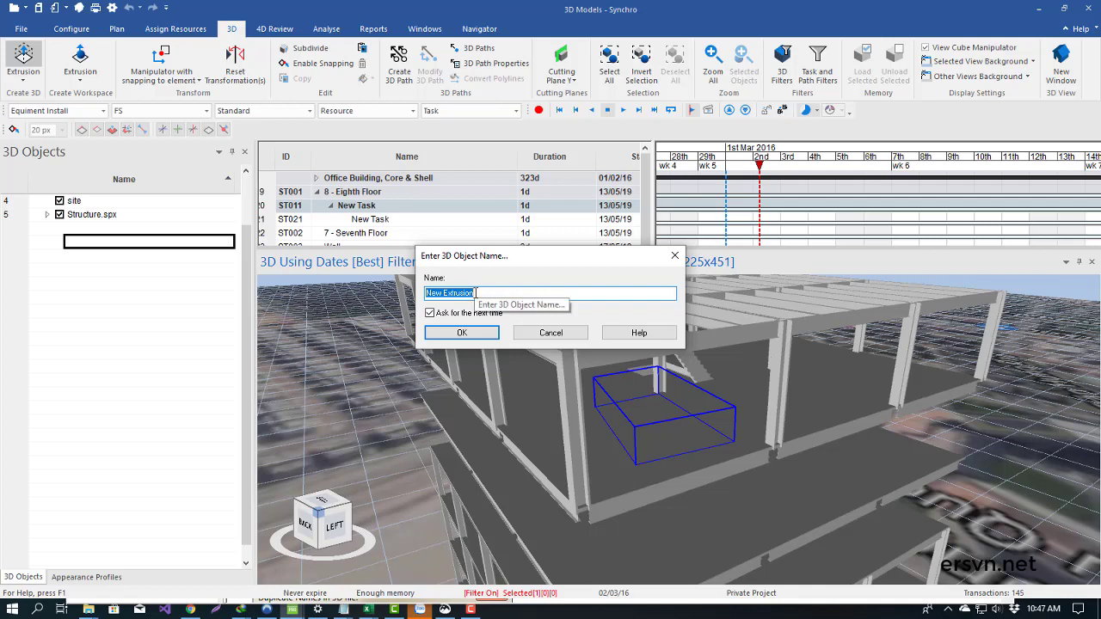
text(3d object 1)
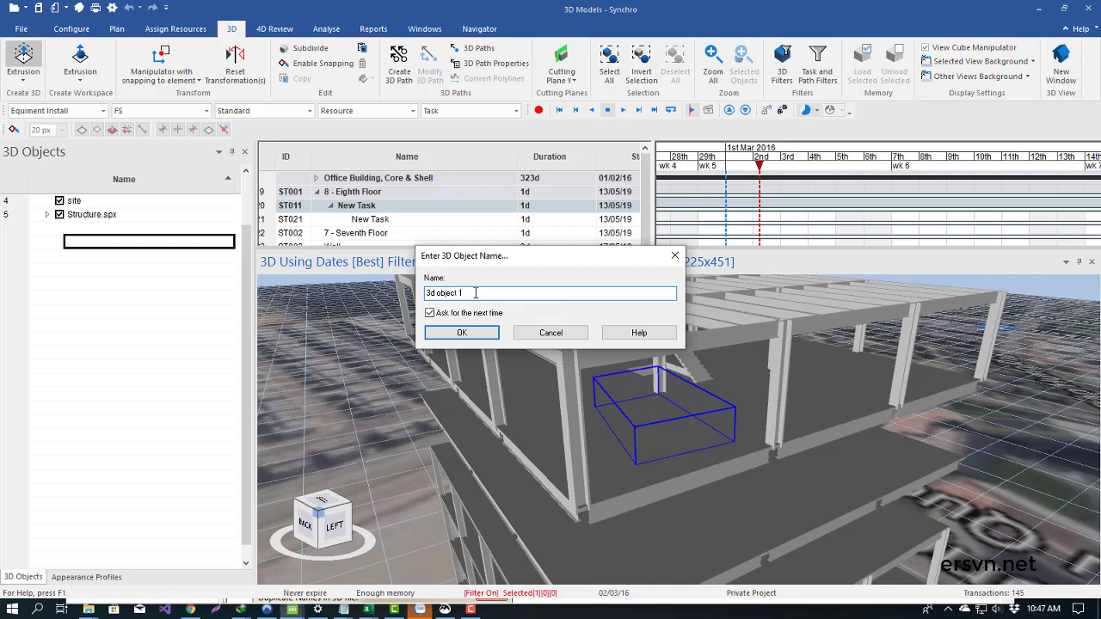
click(462, 332)
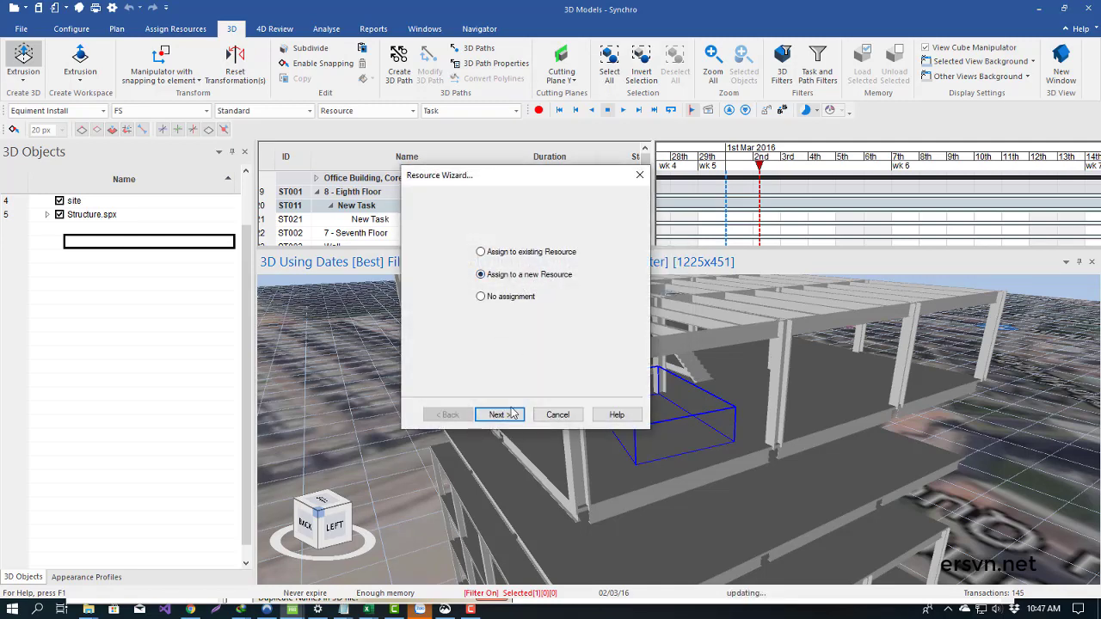
Create a new Material resource for the block and inspect the finished block
click(511, 413)
click(539, 301)
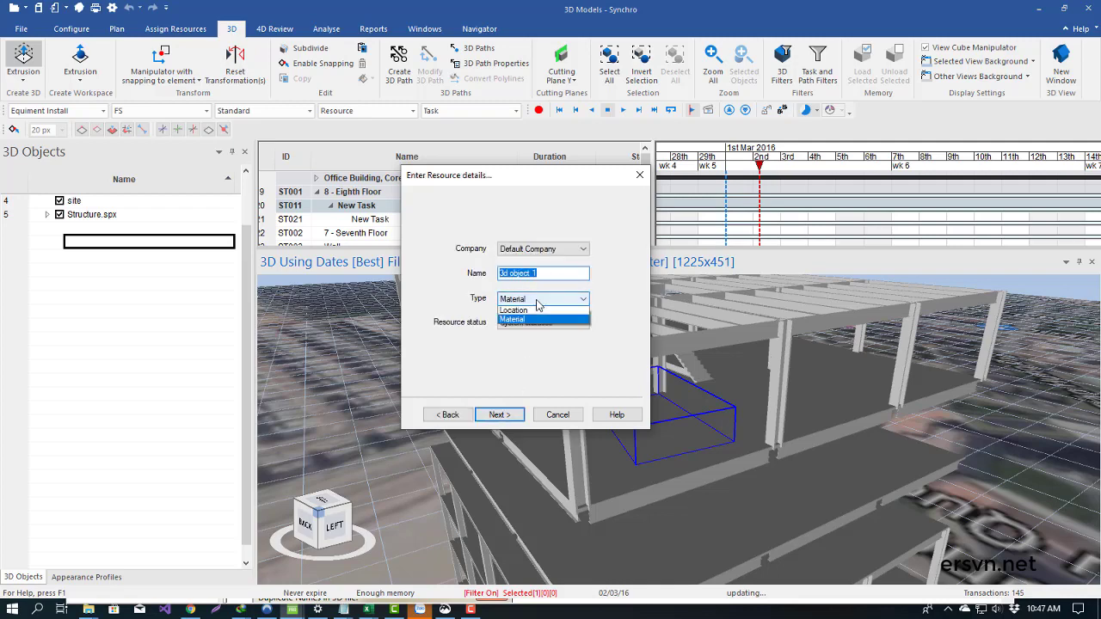
click(539, 311)
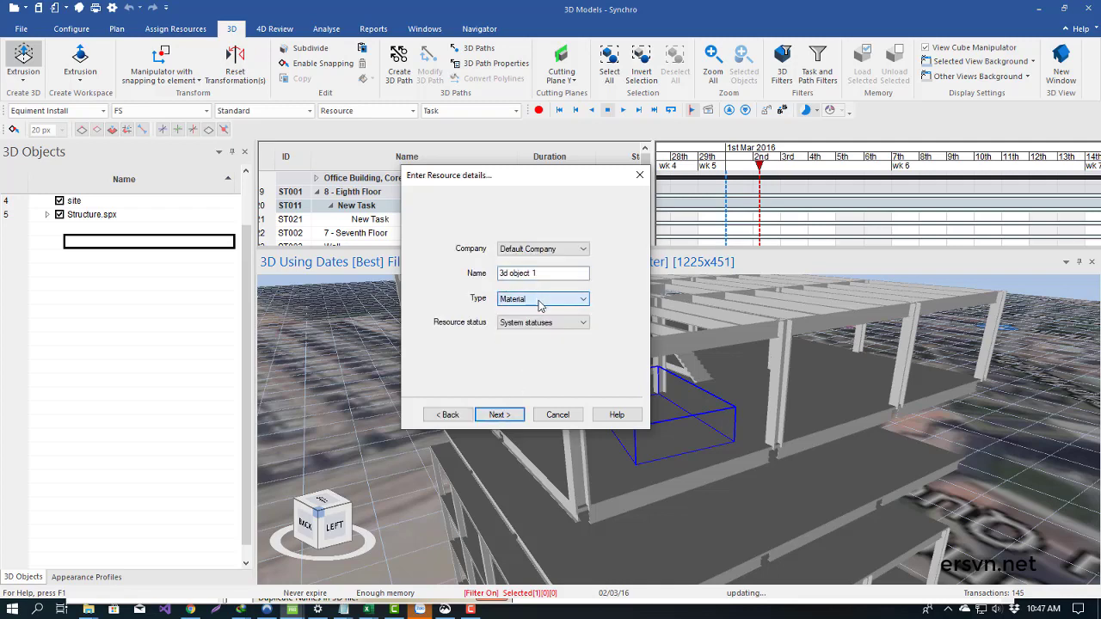
click(498, 415)
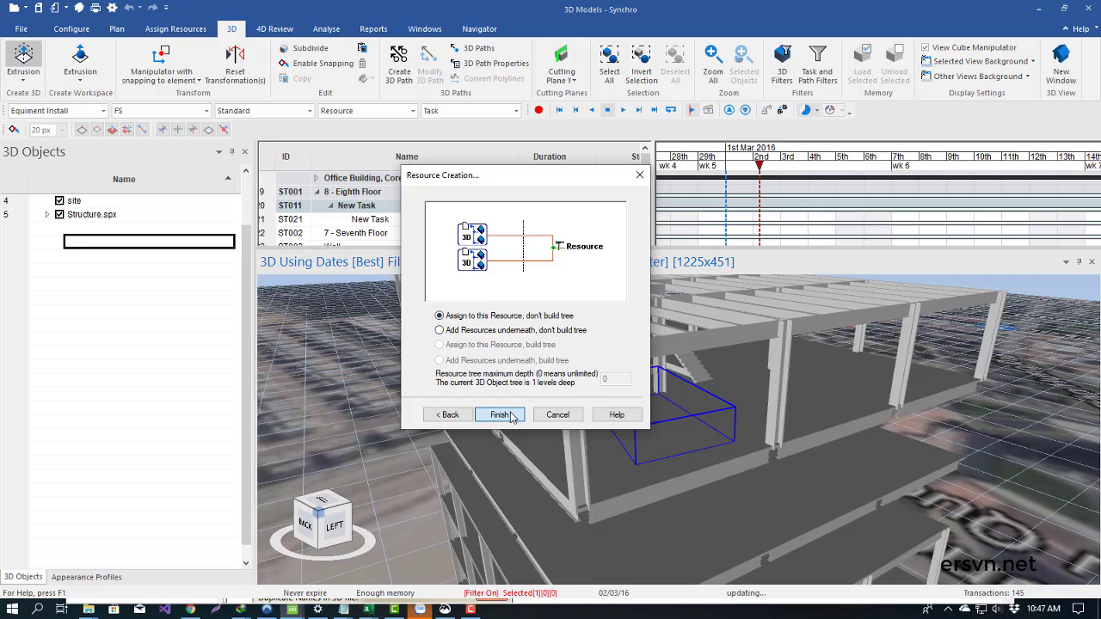
click(499, 414)
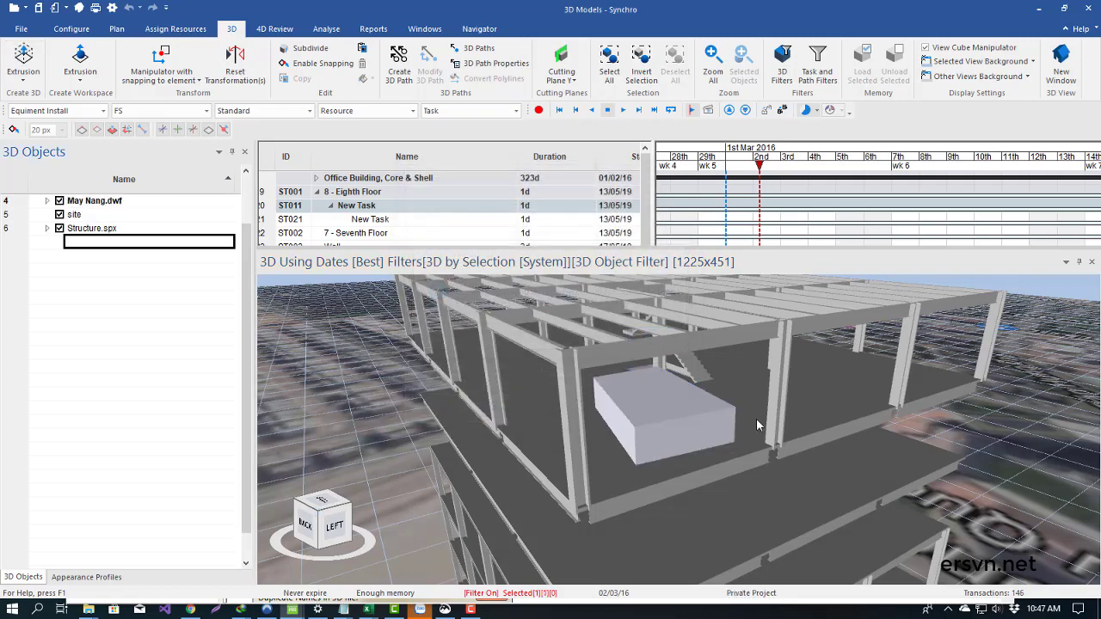
click(690, 417)
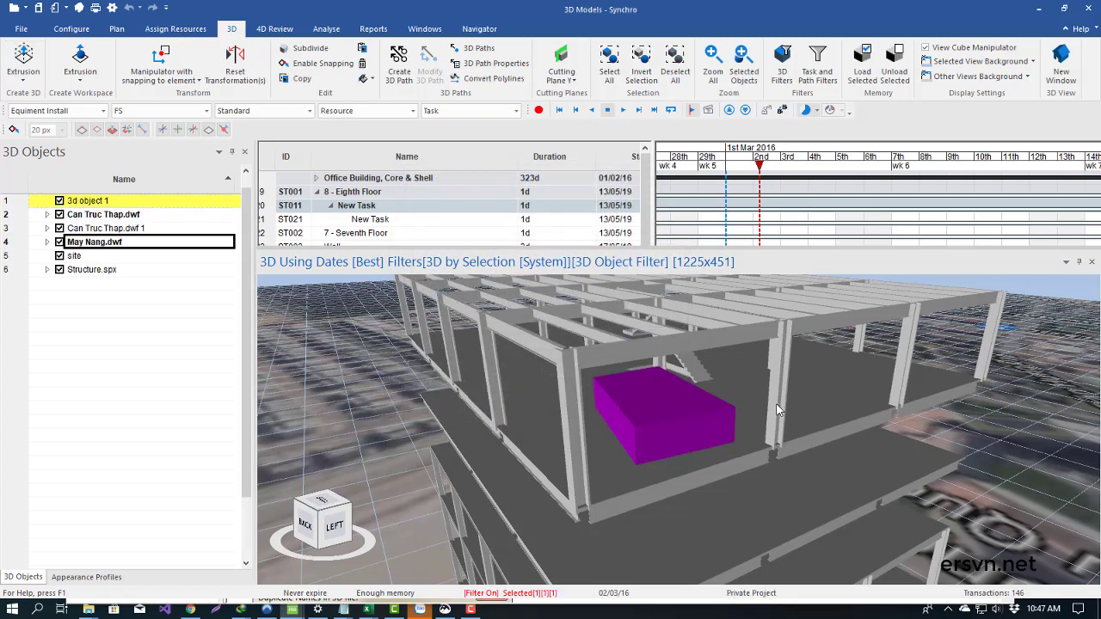
ctrl+click(717, 413)
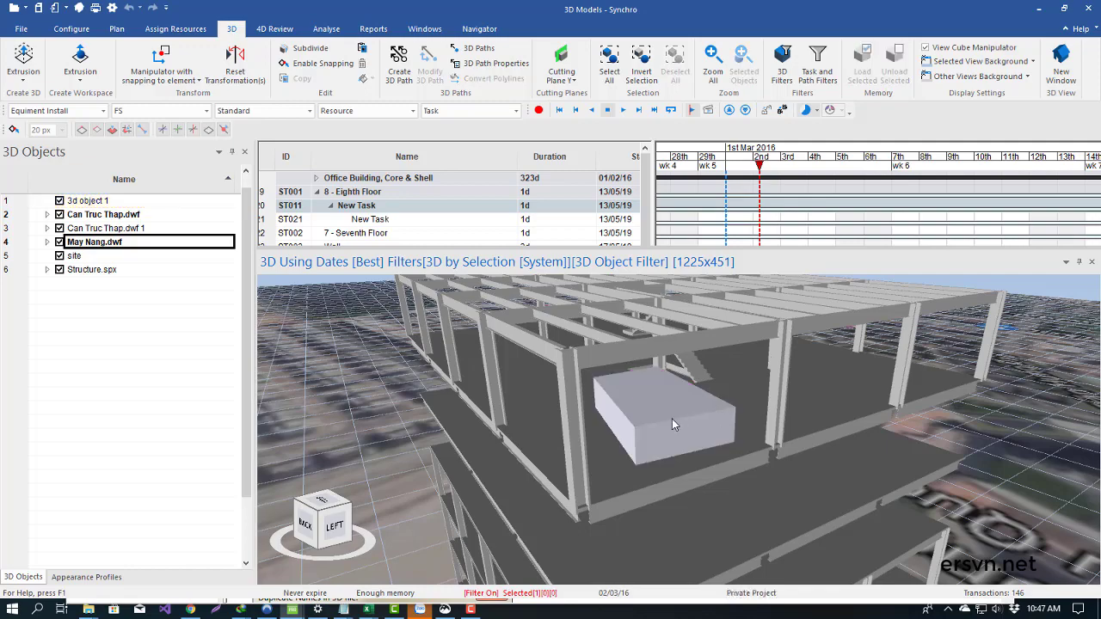
mouse_move(720, 415)
middle_down()
mouse_move(663, 439)
mouse_move(291, 289)
middle_up()
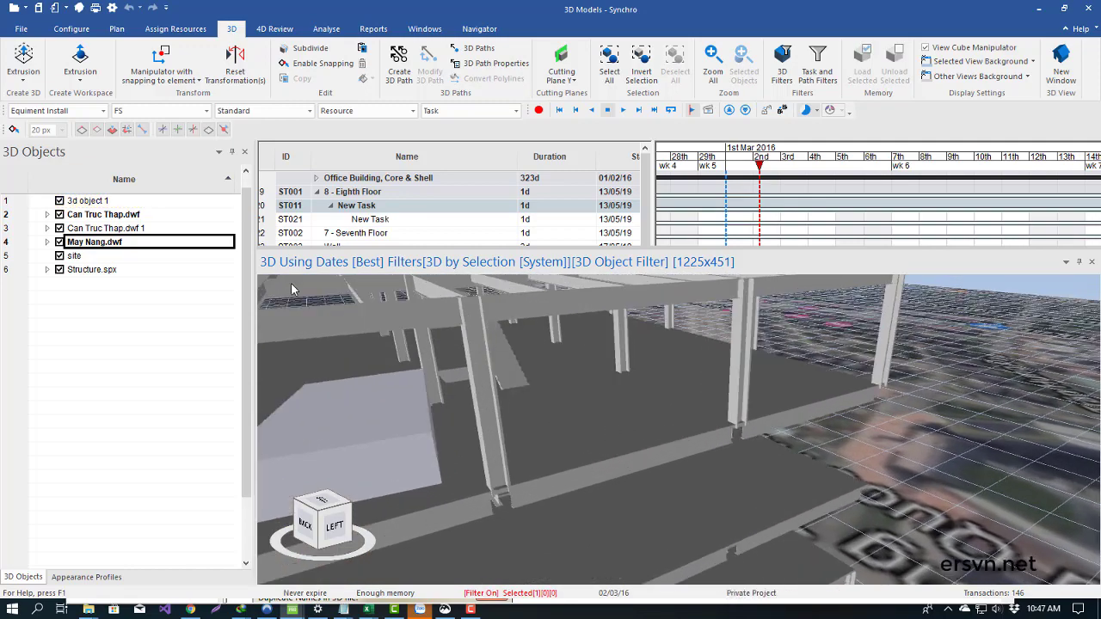
Draw a box on the floor slab face and name it 'New Box'
click(23, 82)
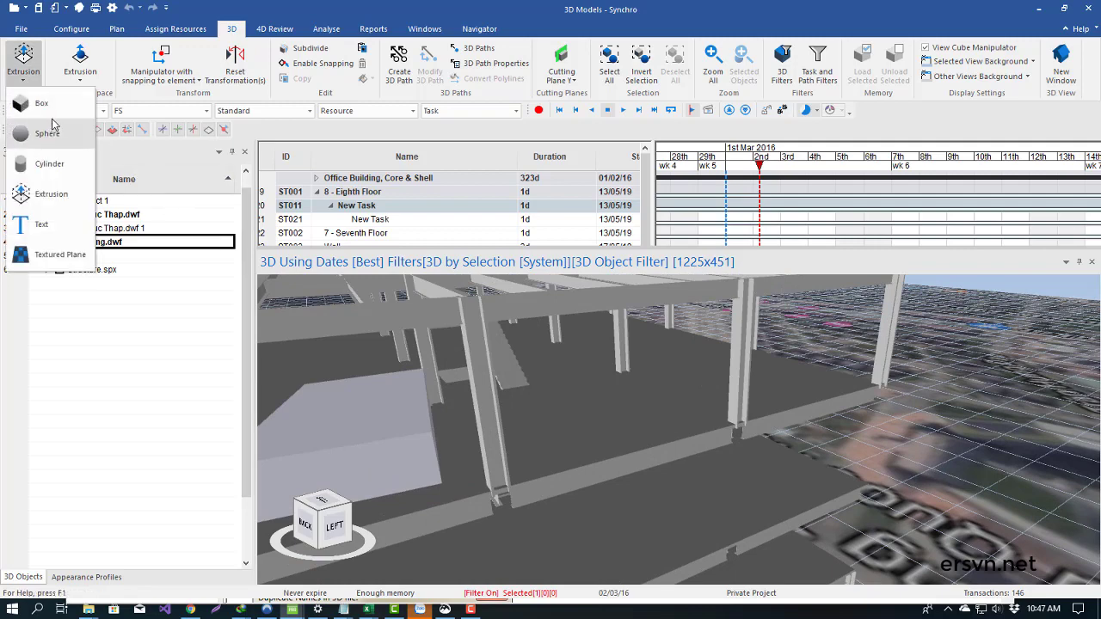
click(34, 103)
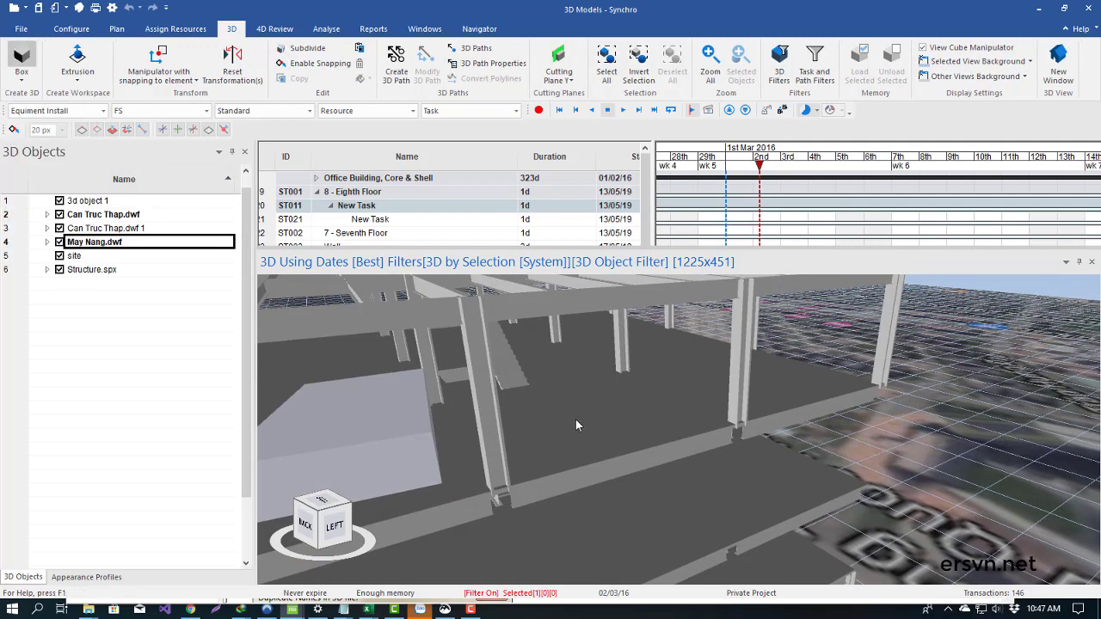
click(318, 63)
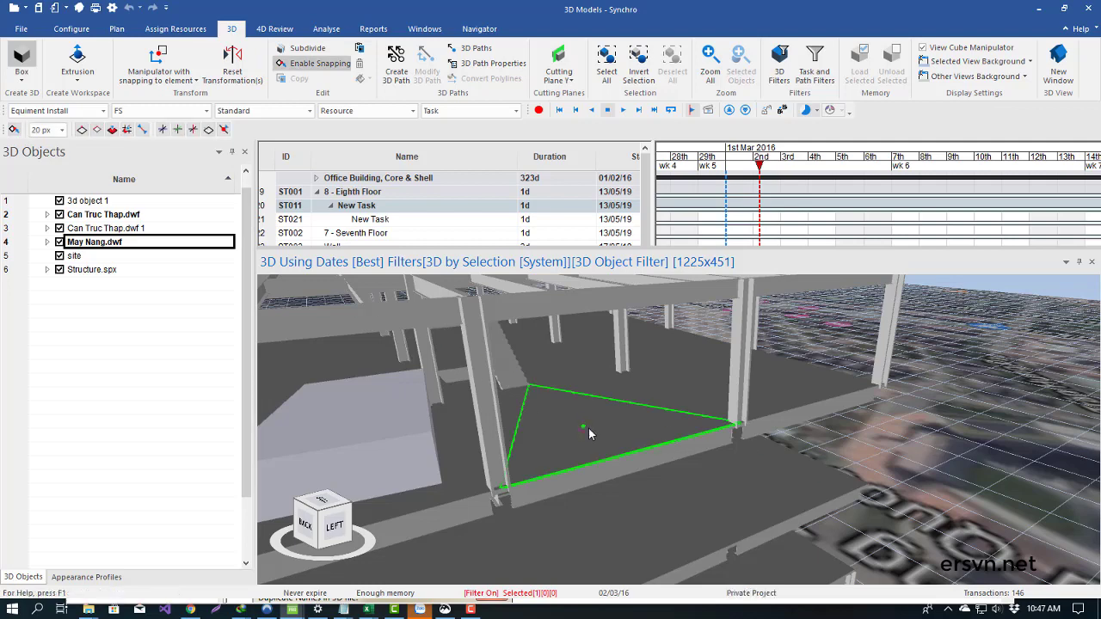
click(584, 426)
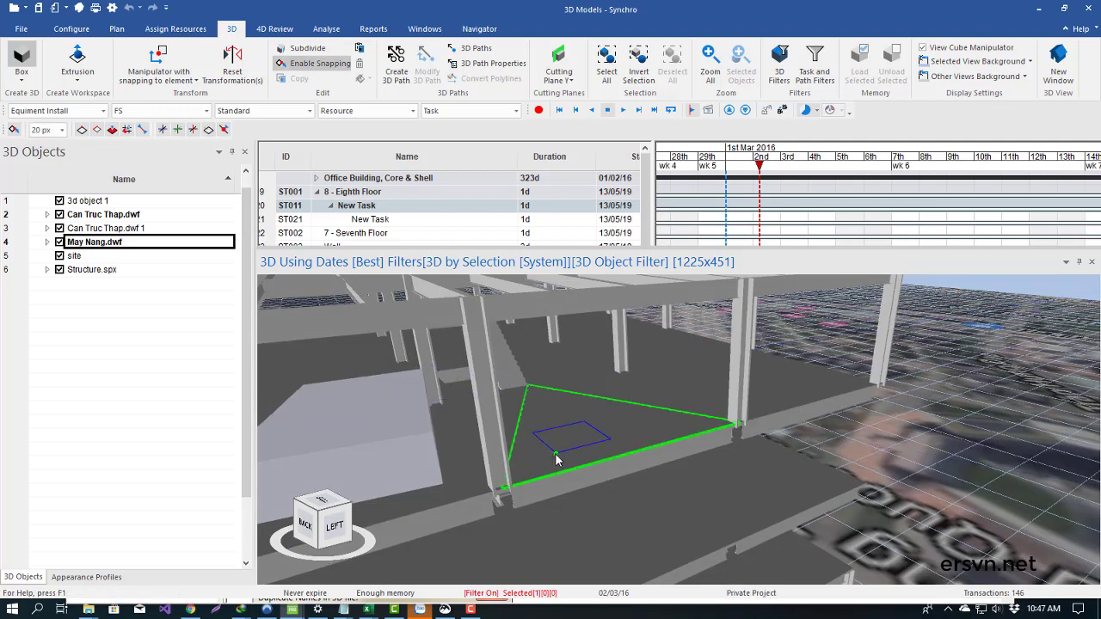
click(557, 461)
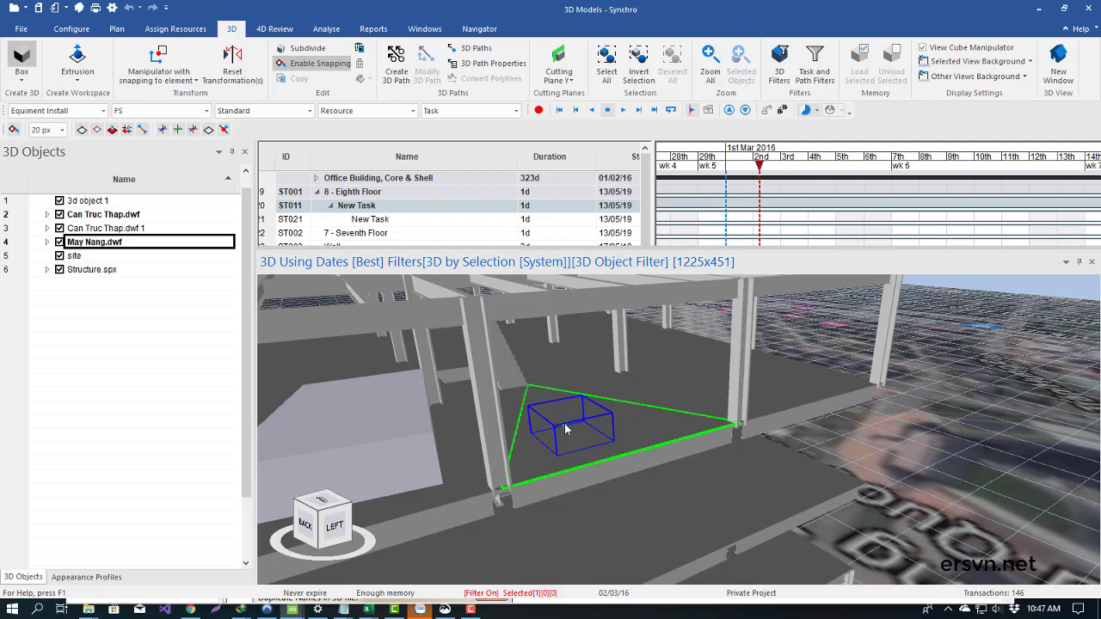
click(565, 427)
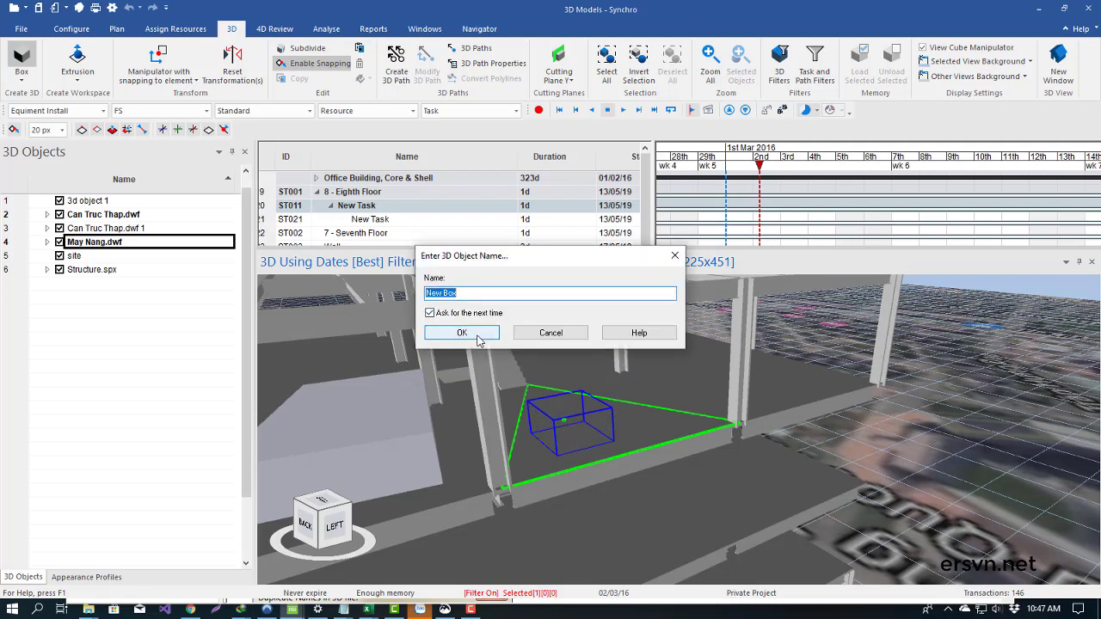
click(478, 340)
Assign New Box to a new Material resource and view it from above
click(504, 414)
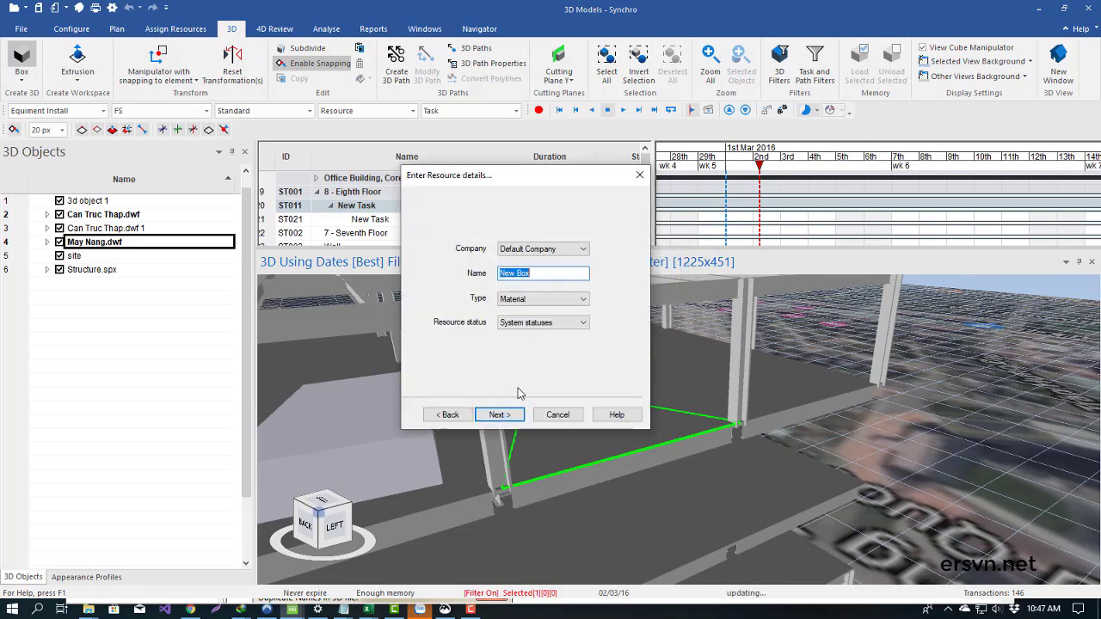
click(499, 414)
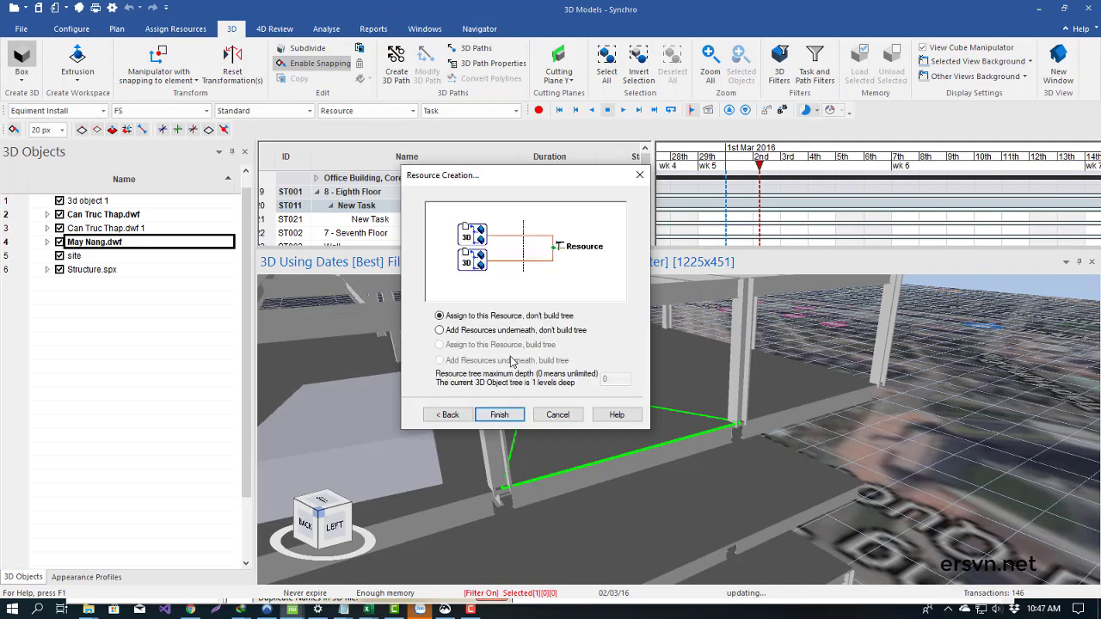
click(502, 414)
click(659, 343)
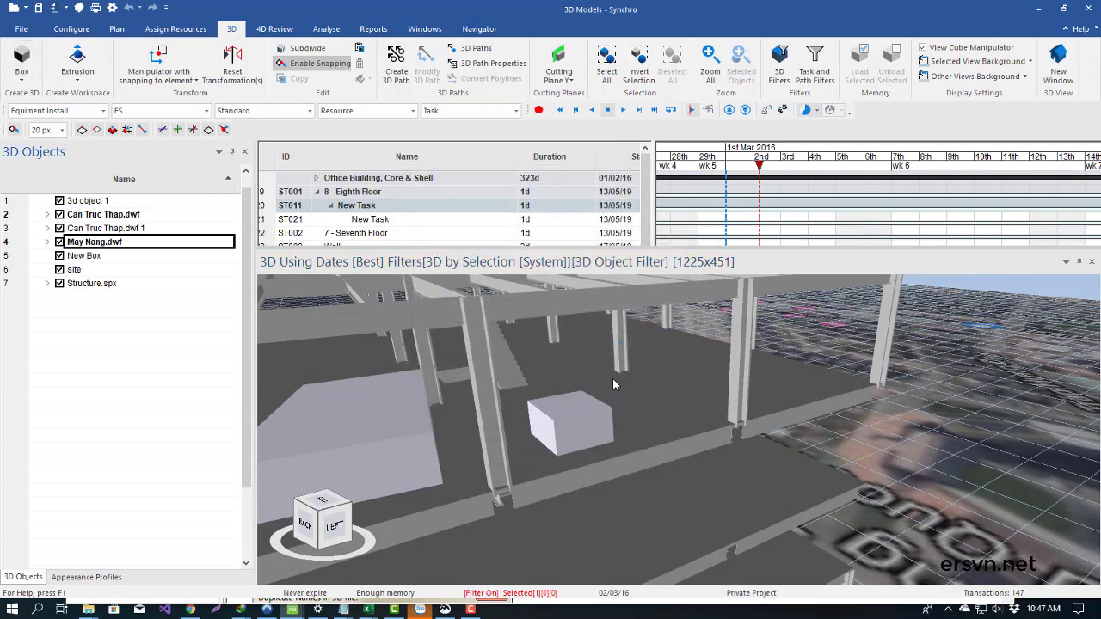
mouse_move(612, 378)
mouse_down()
mouse_move(582, 435)
mouse_move(628, 436)
mouse_move(462, 434)
mouse_up()
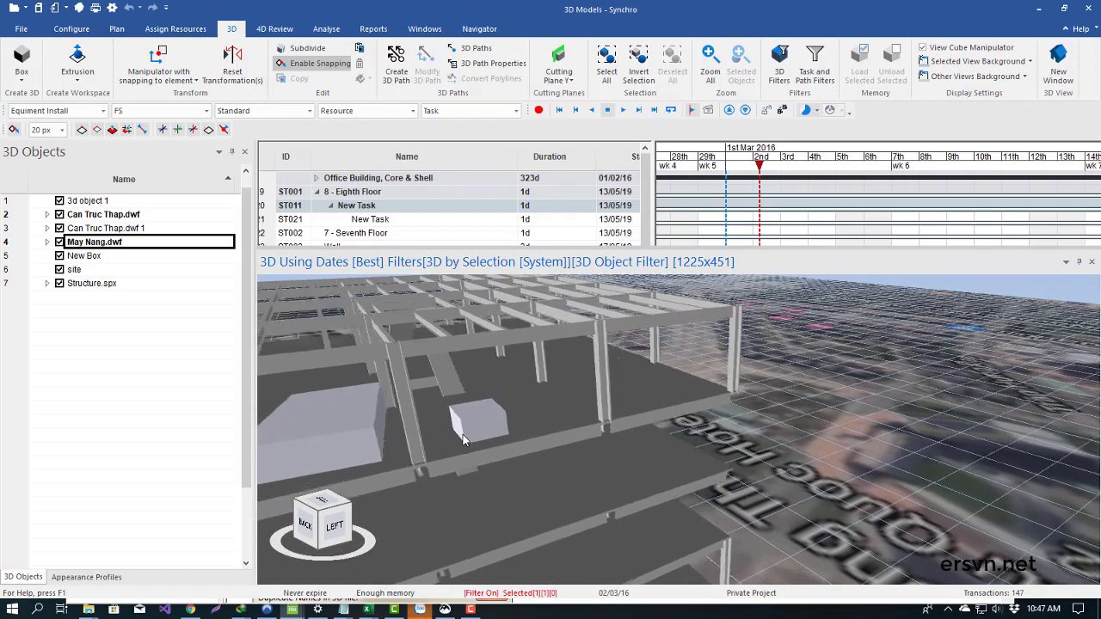
scroll(473, 422, up, 3)
scroll(489, 405, up, 5)
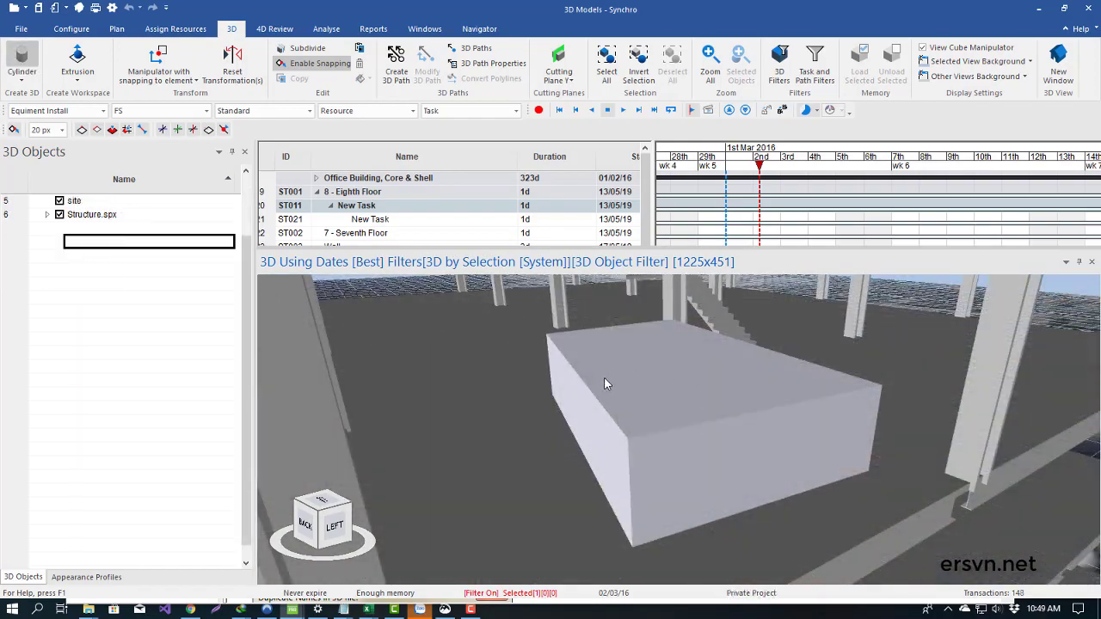